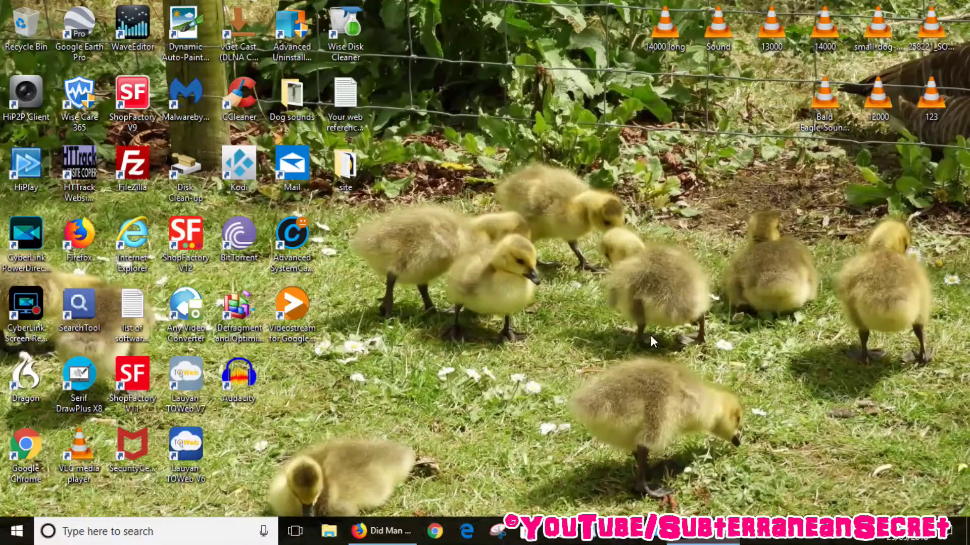
Step: Launch the HiP2P Client camera software from its desktop icon
double_click(33, 94)
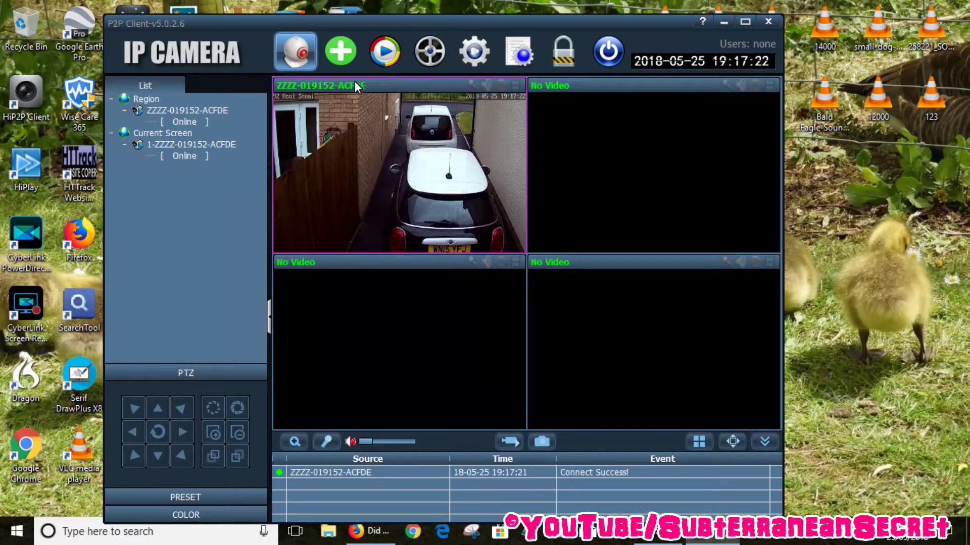
Step: Log in as administrator to the configuration area and show the Record Management settings
click(343, 54)
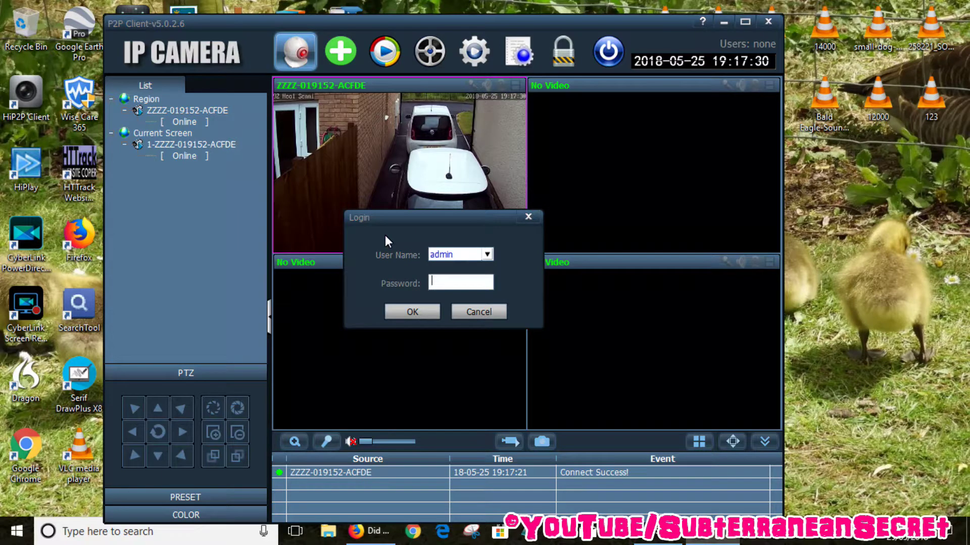
click(526, 219)
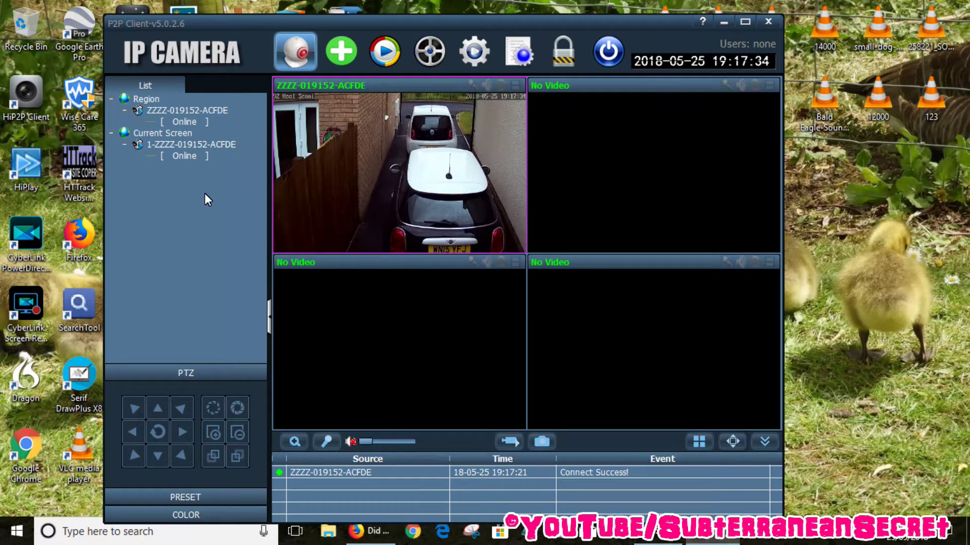
click(475, 51)
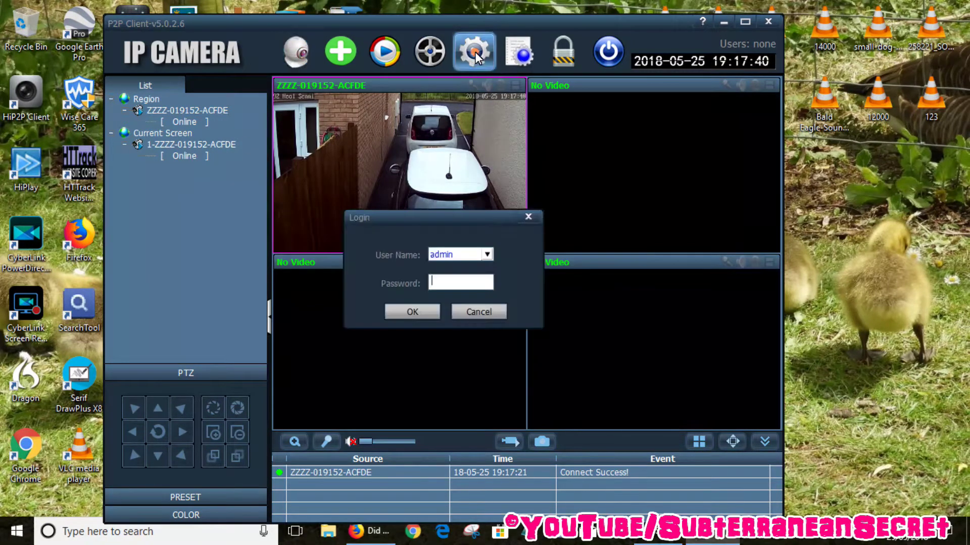
click(404, 310)
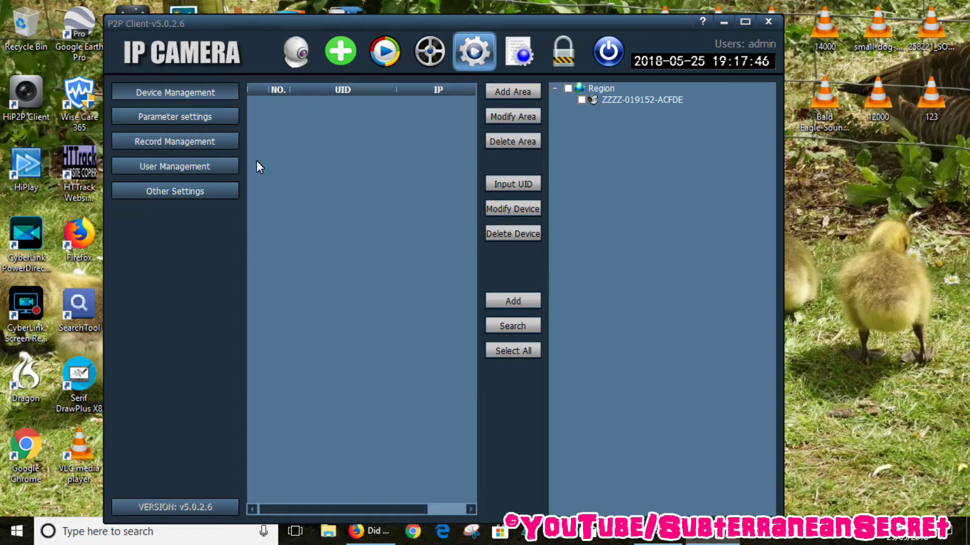
click(179, 148)
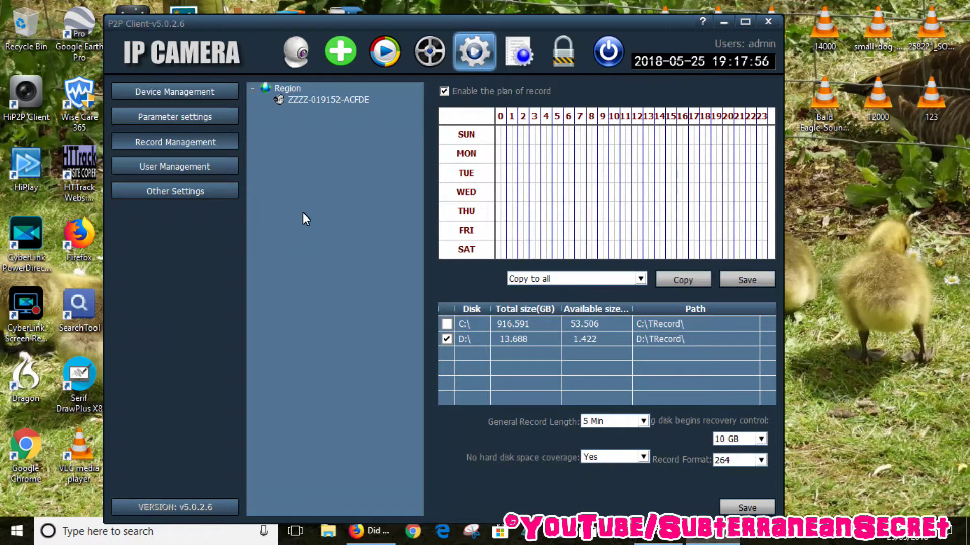
Step: For the selected camera, switch the recording disk from D:\ to C:\TRecord and maximize the client
click(302, 101)
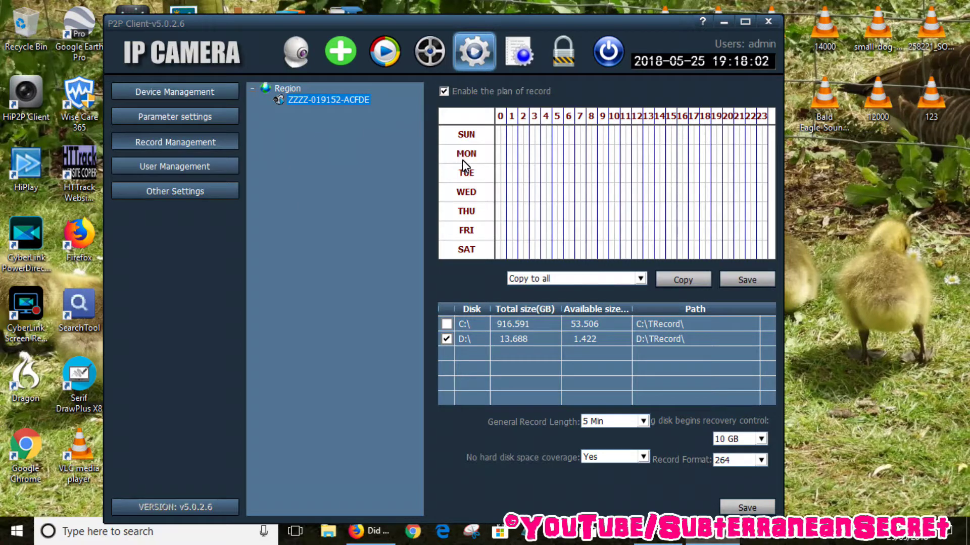
click(447, 338)
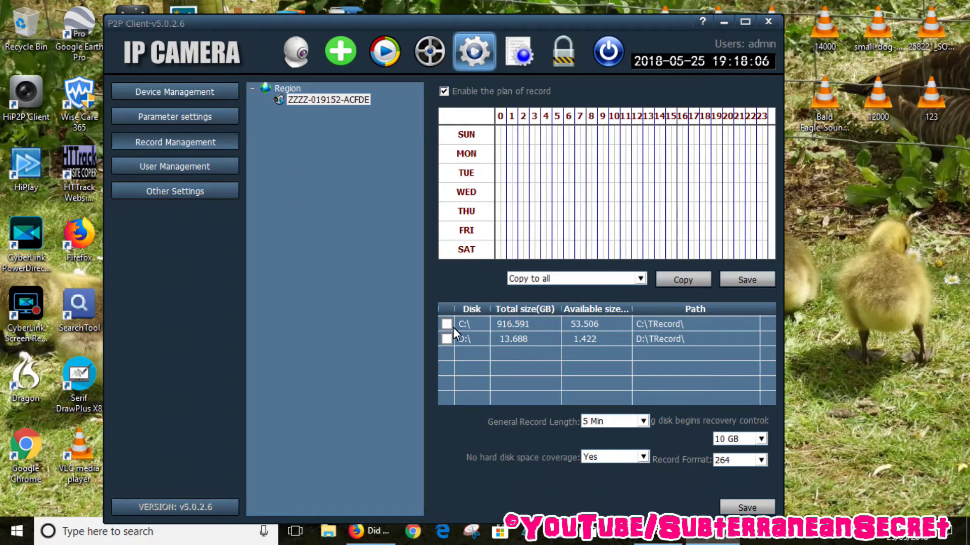
click(447, 323)
click(747, 21)
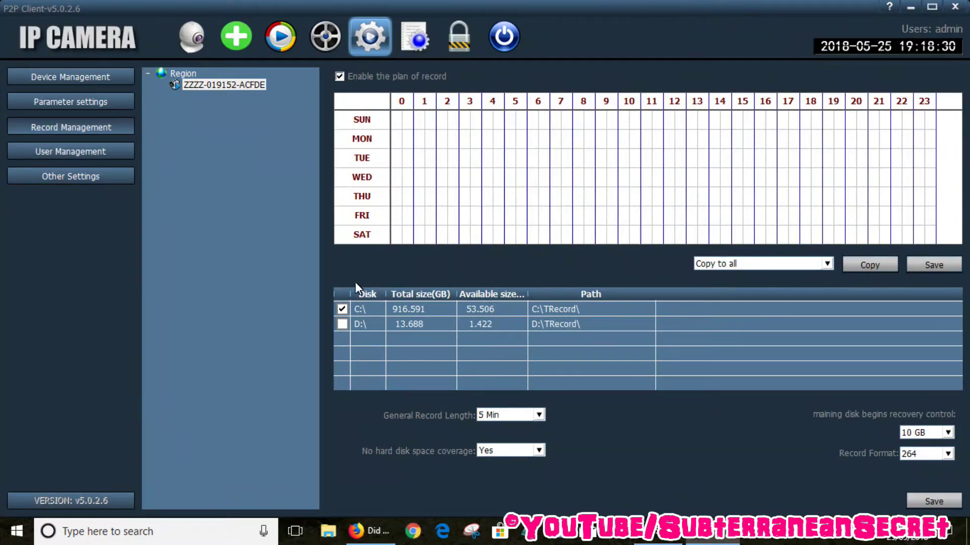
Step: Keep C:\ as the recording disk and 10 GB recovery control, and set the record format to AVI
click(342, 309)
click(947, 432)
drag(950, 354, 954, 421)
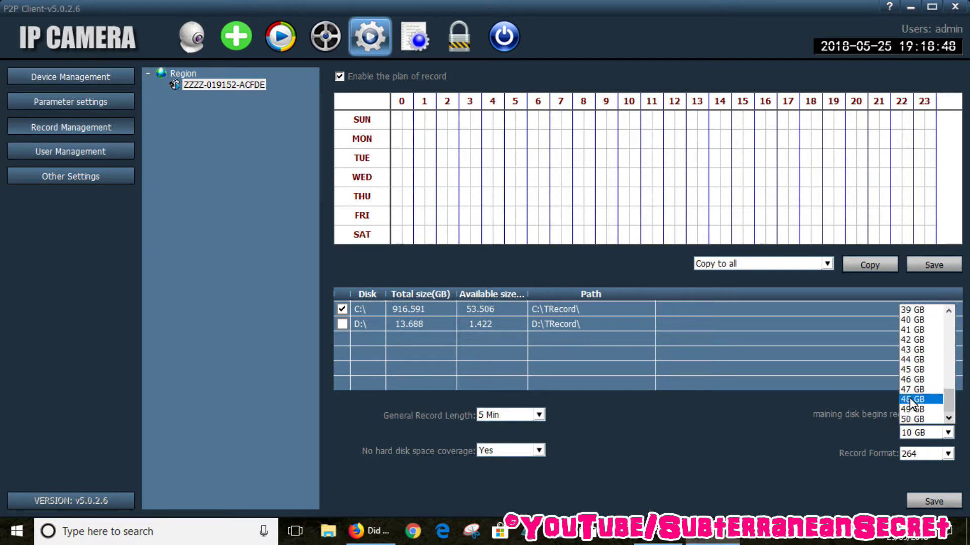
click(766, 426)
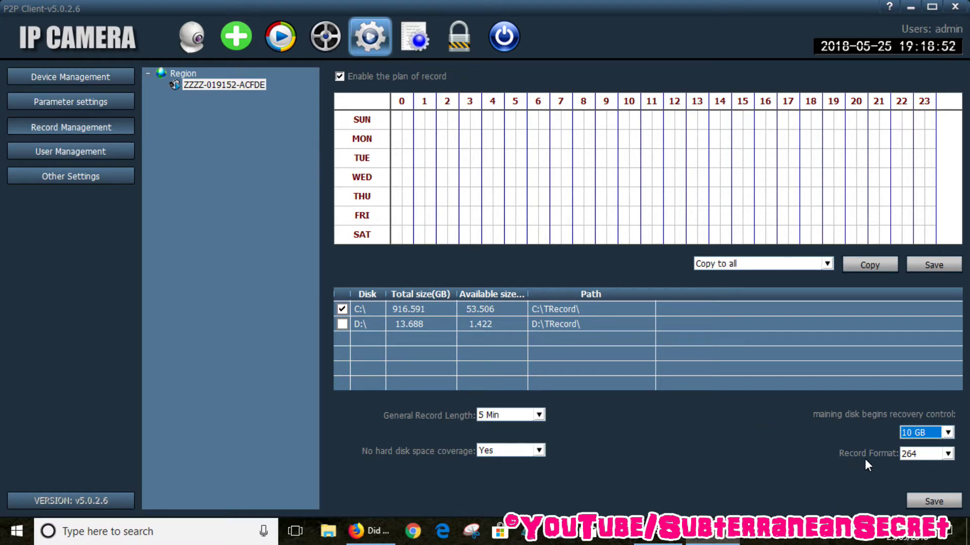
click(947, 456)
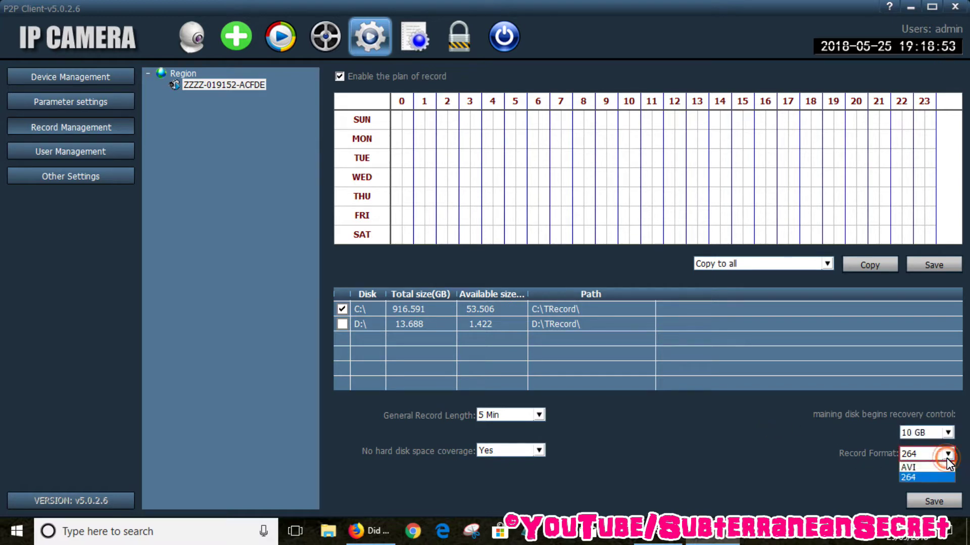
click(920, 467)
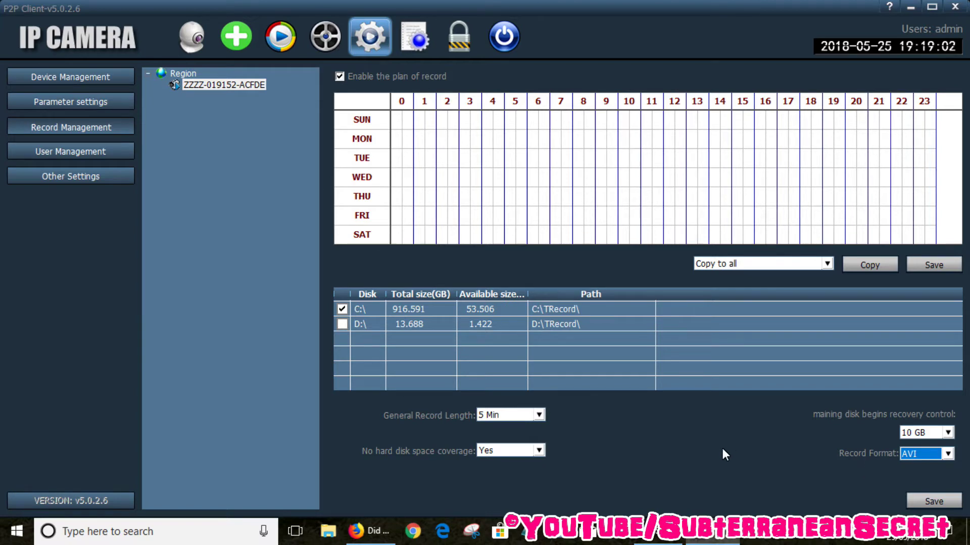
click(539, 415)
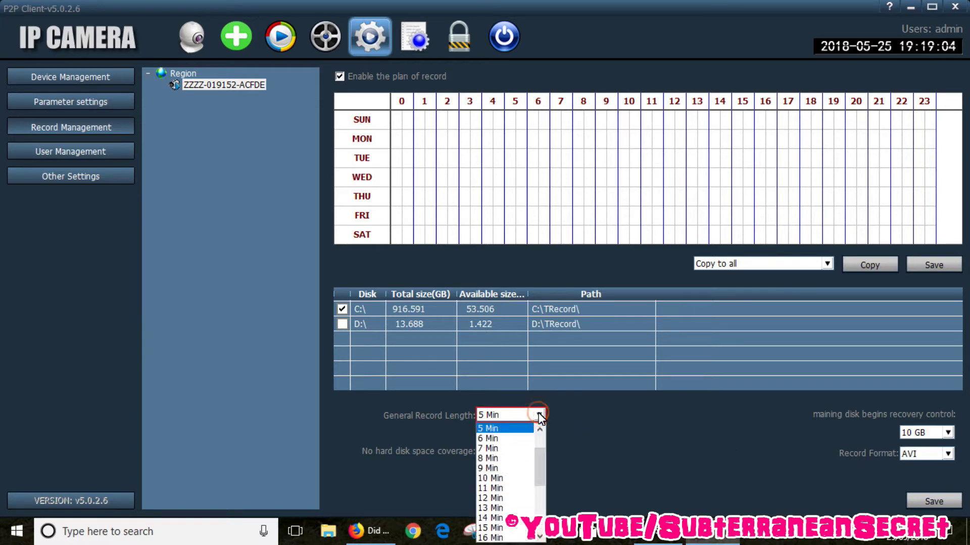
Step: Set 1 Min record length, schedule recording for all hours every day, and save both settings
drag(537, 457, 539, 444)
click(527, 431)
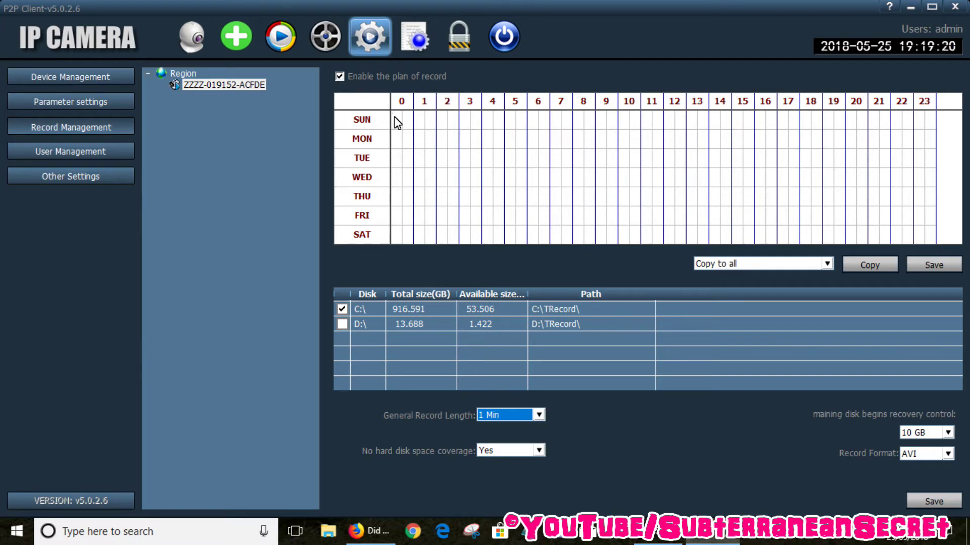
drag(395, 119, 931, 235)
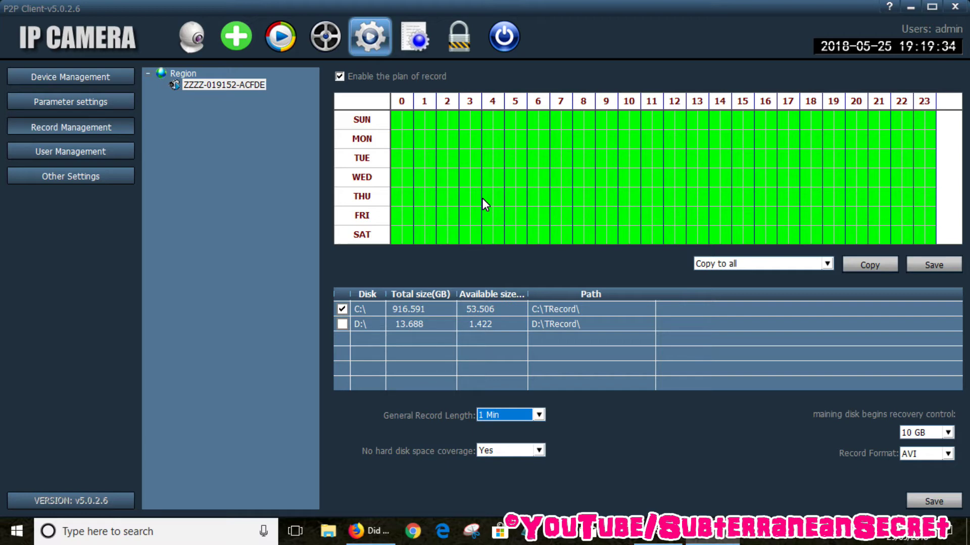
click(938, 264)
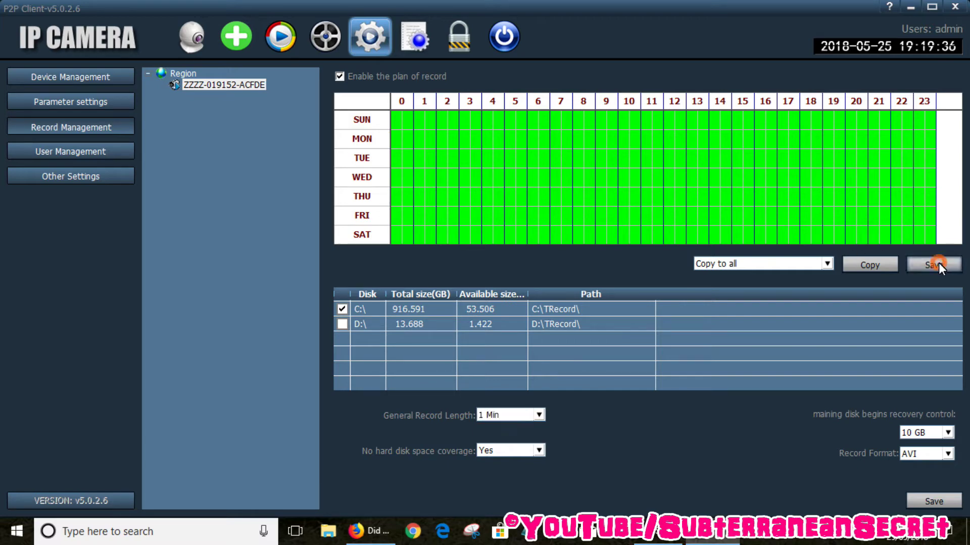
click(931, 500)
Step: Minimize the camera client and open File Explorer maximized from the Start menu's Windows System folder
click(910, 8)
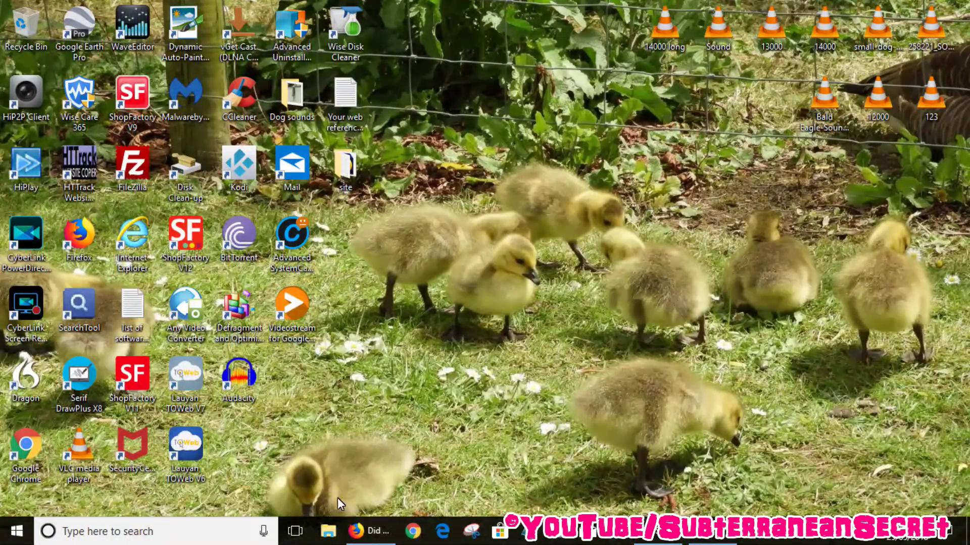
click(328, 534)
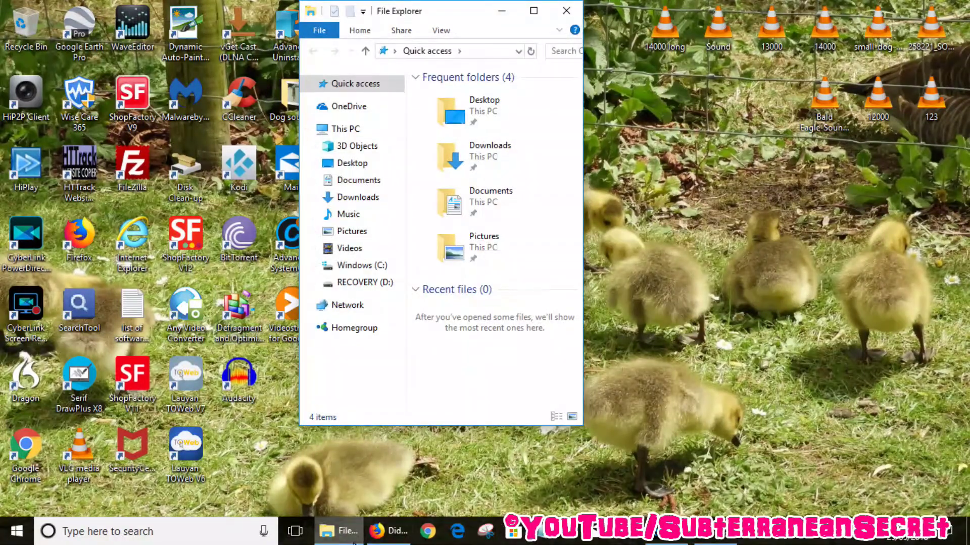
click(21, 531)
scroll(210, 160, down, 15)
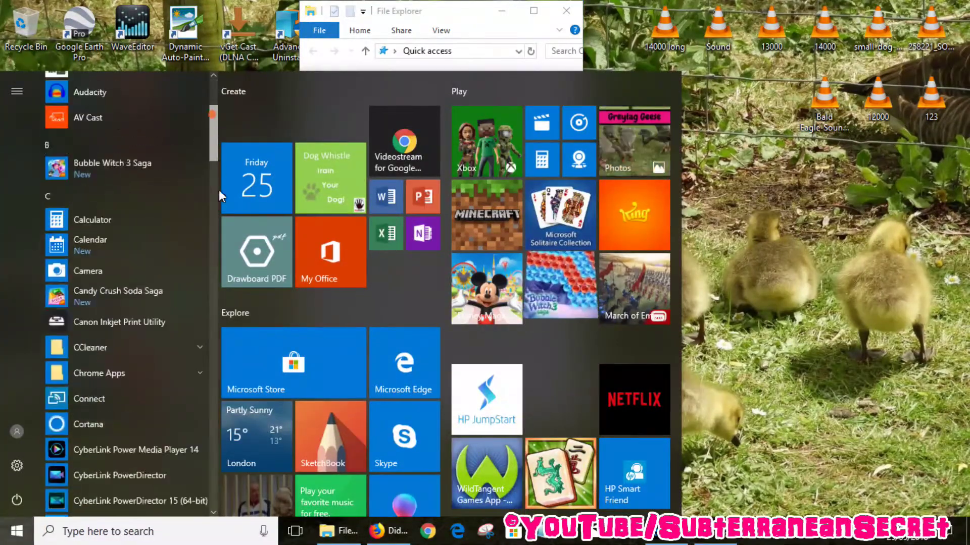
scroll(199, 450, down, 5)
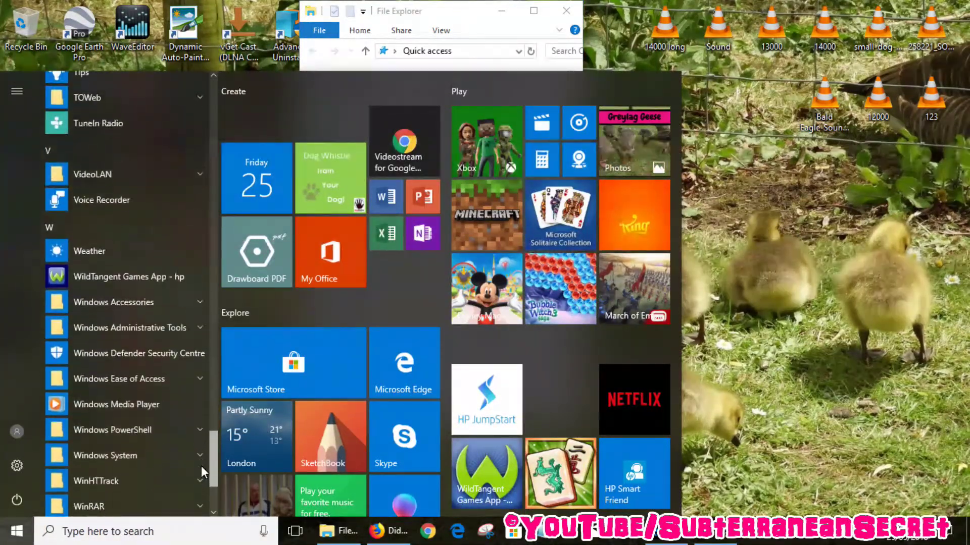
click(176, 312)
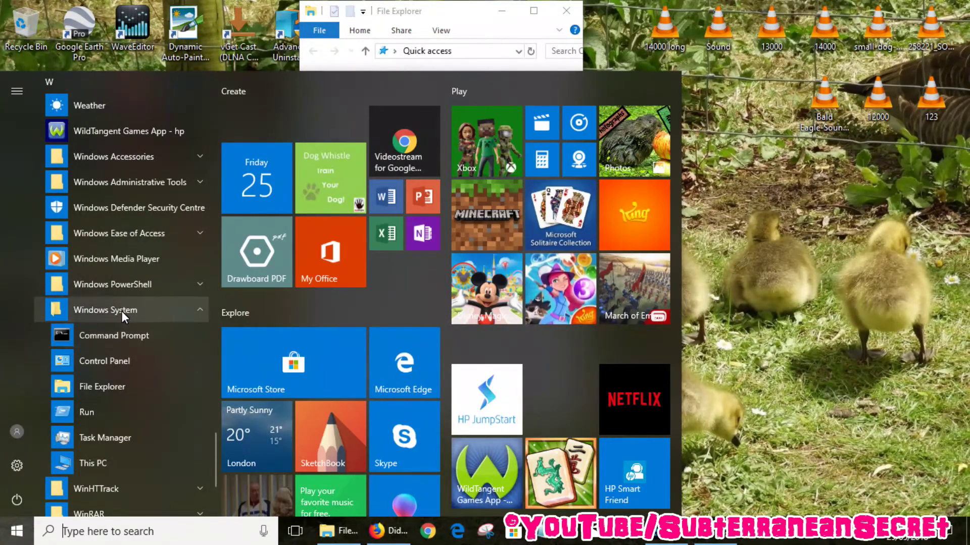
click(91, 386)
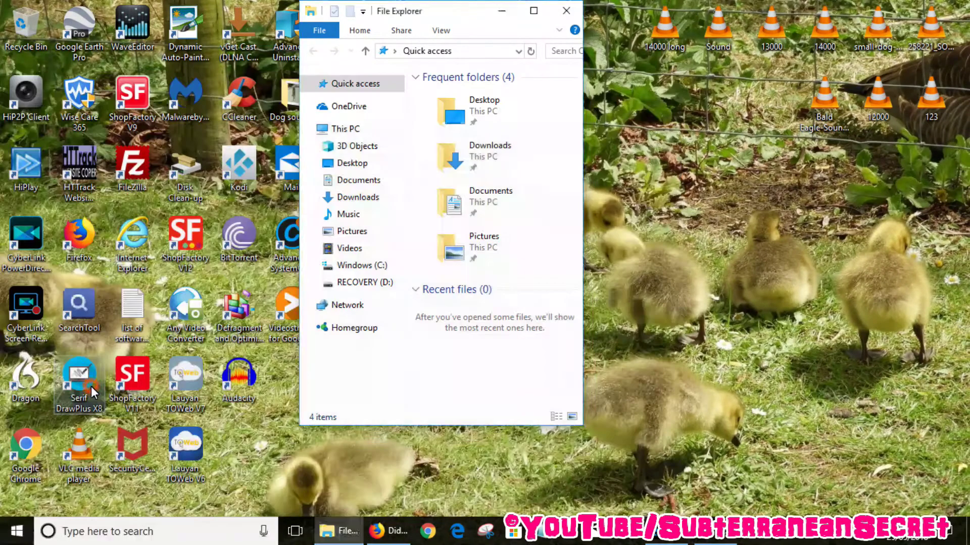
click(533, 12)
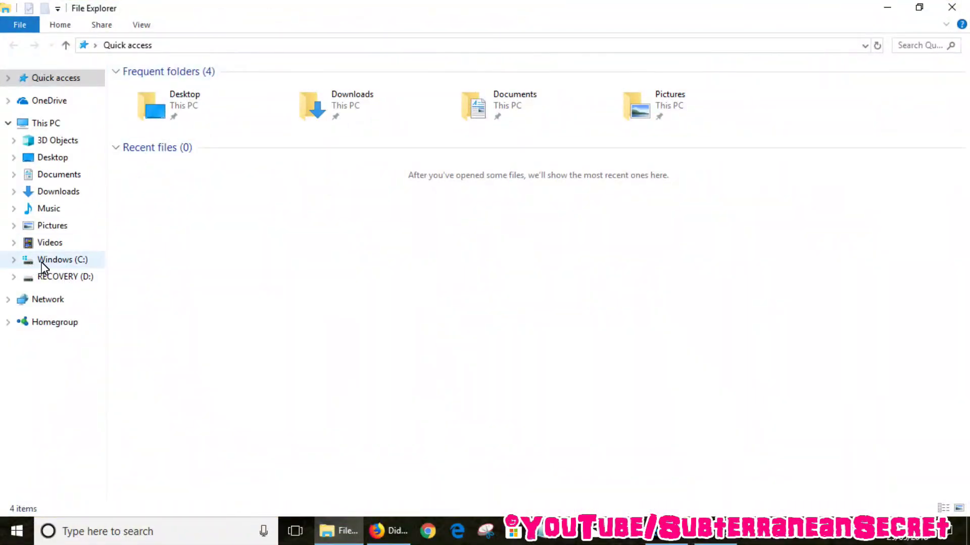
Step: Browse Windows (C:) into TRecord, then 2018_05_25, then the camera's recordings folder
click(62, 261)
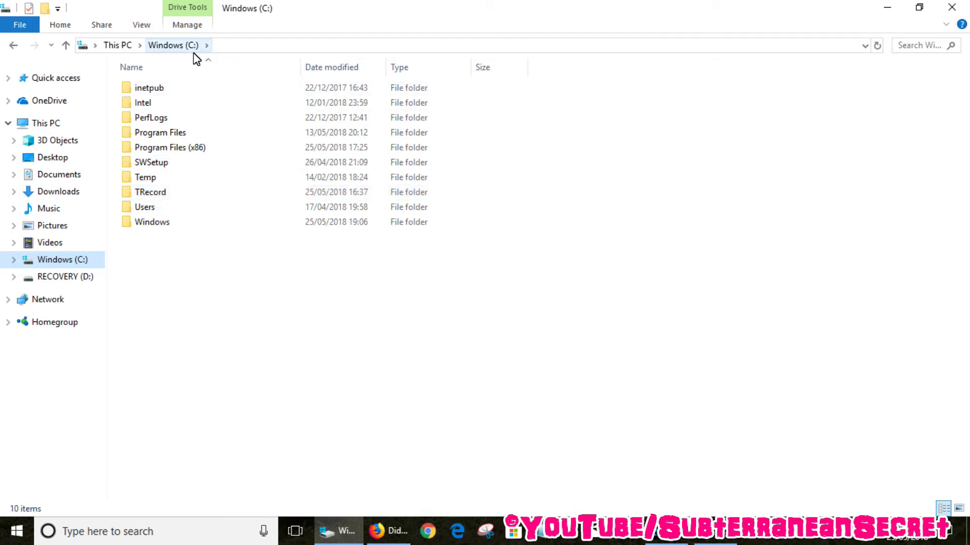
click(151, 193)
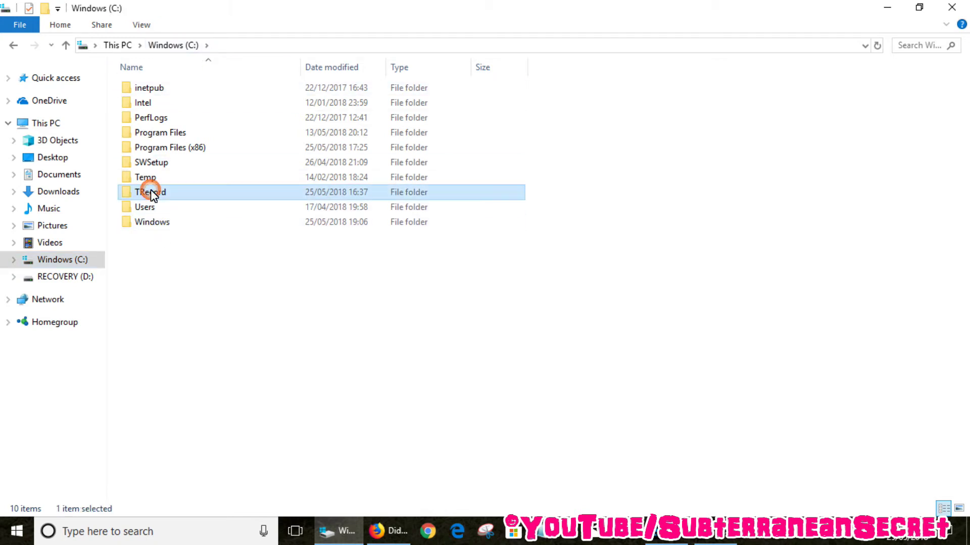
double_click(151, 193)
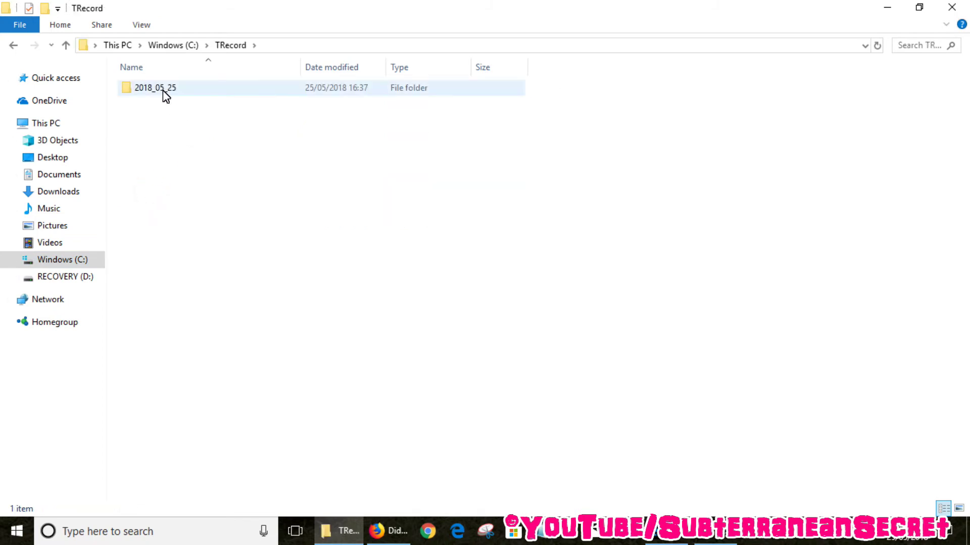
double_click(162, 94)
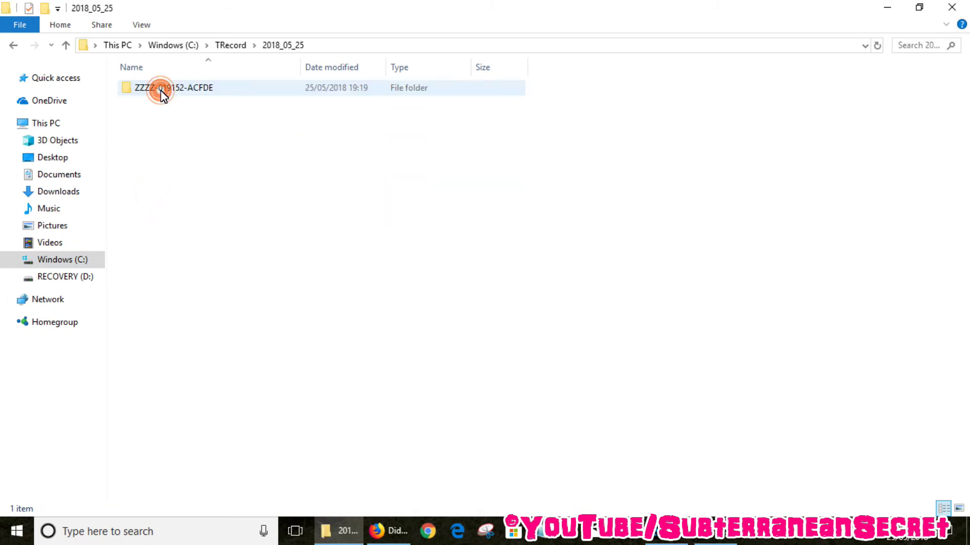
double_click(161, 90)
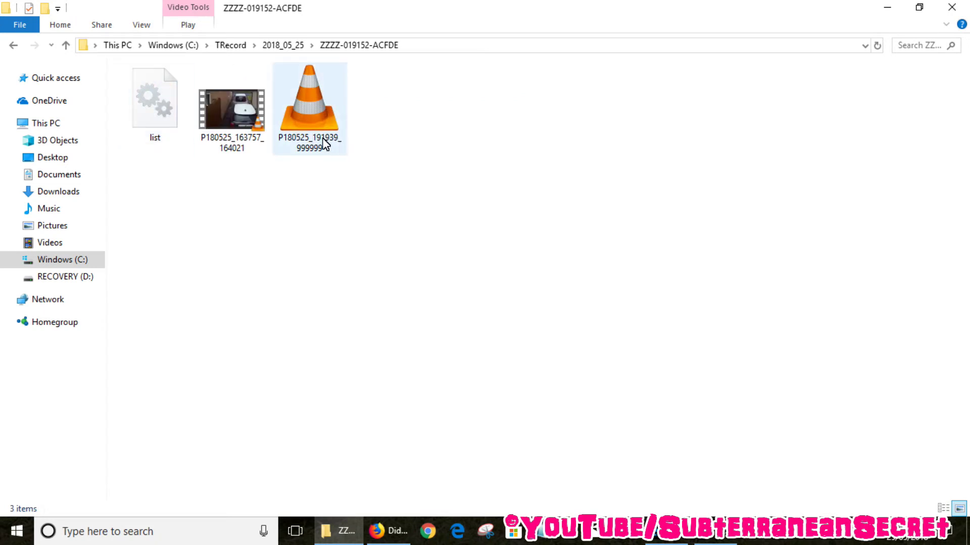
Step: Play both recorded AVI clips in VLC, then close Explorer and restore P2P Client
double_click(248, 119)
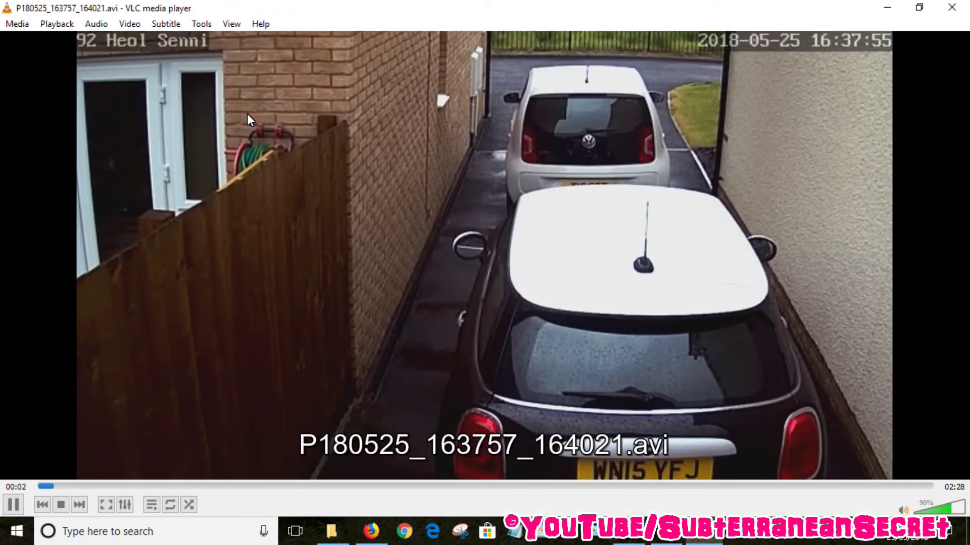
click(941, 8)
double_click(400, 110)
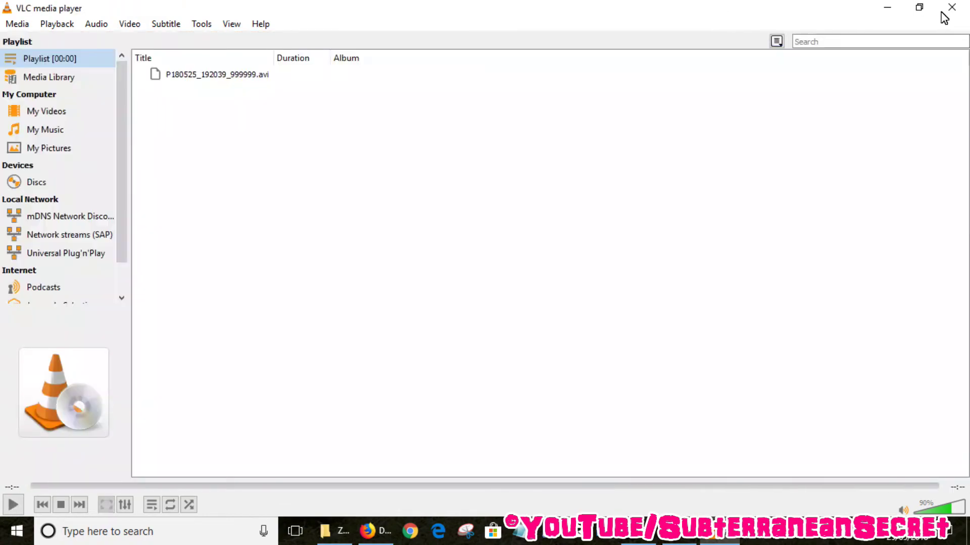
click(951, 7)
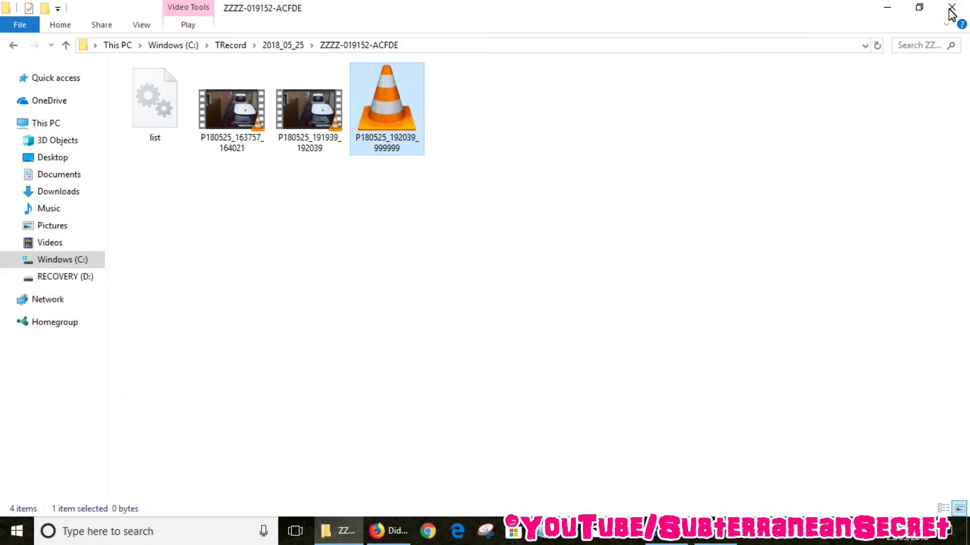
click(951, 8)
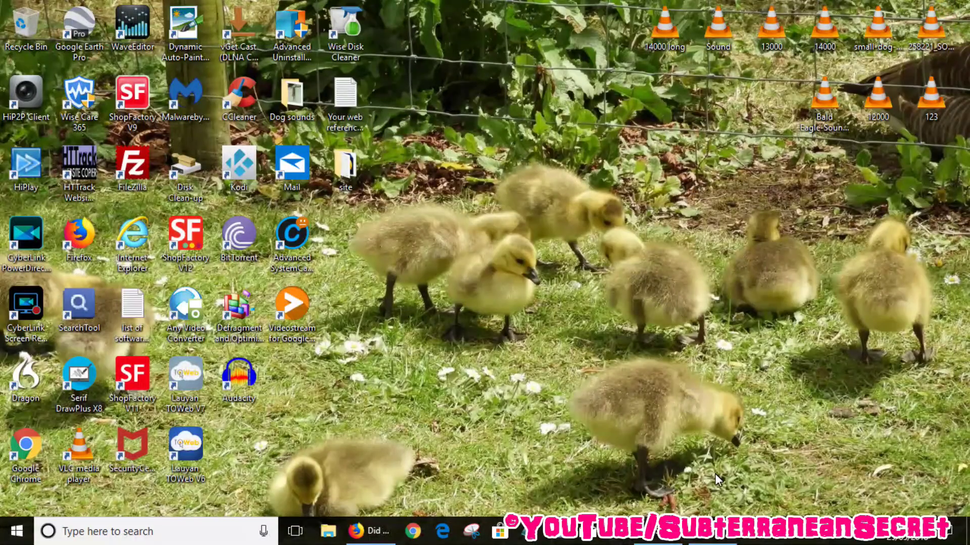
click(713, 534)
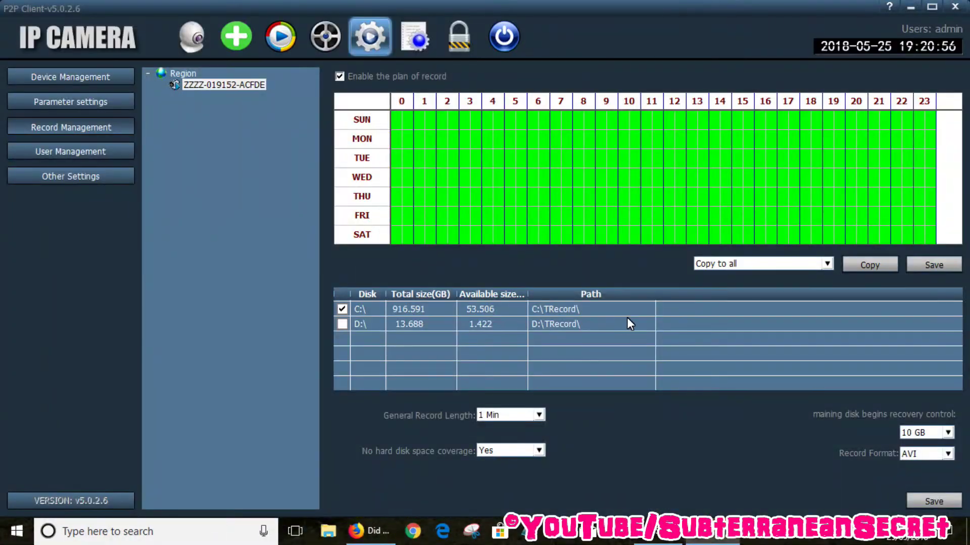
Step: In Other Settings, enable run at system boot and auto-connect all devices on startup
click(82, 177)
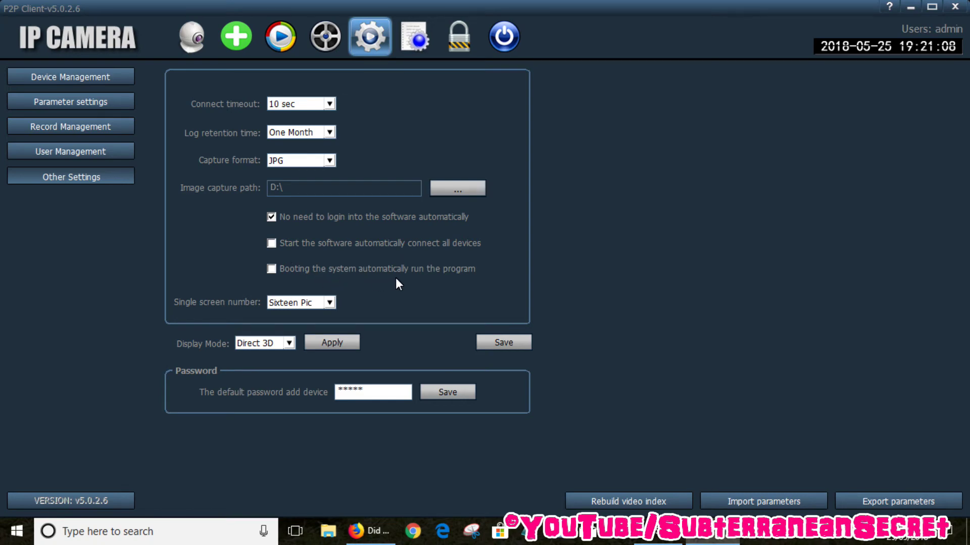
click(271, 269)
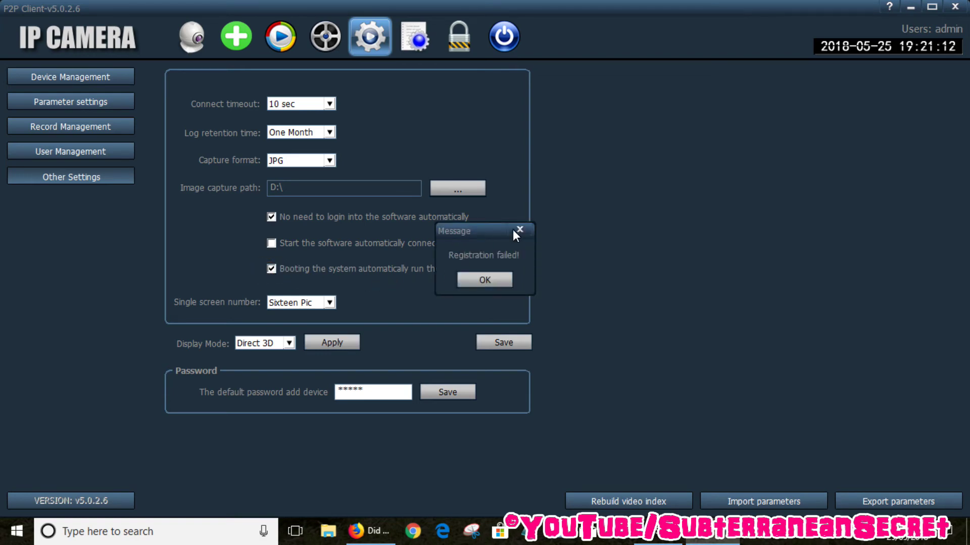
click(489, 276)
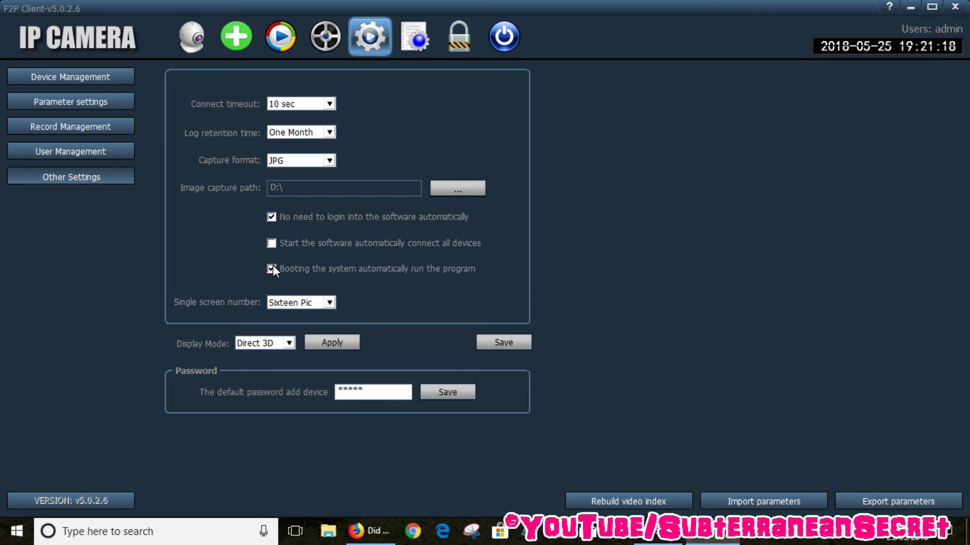
click(272, 245)
Step: Go back to the Record Management page and lower the system volume to 16
click(83, 126)
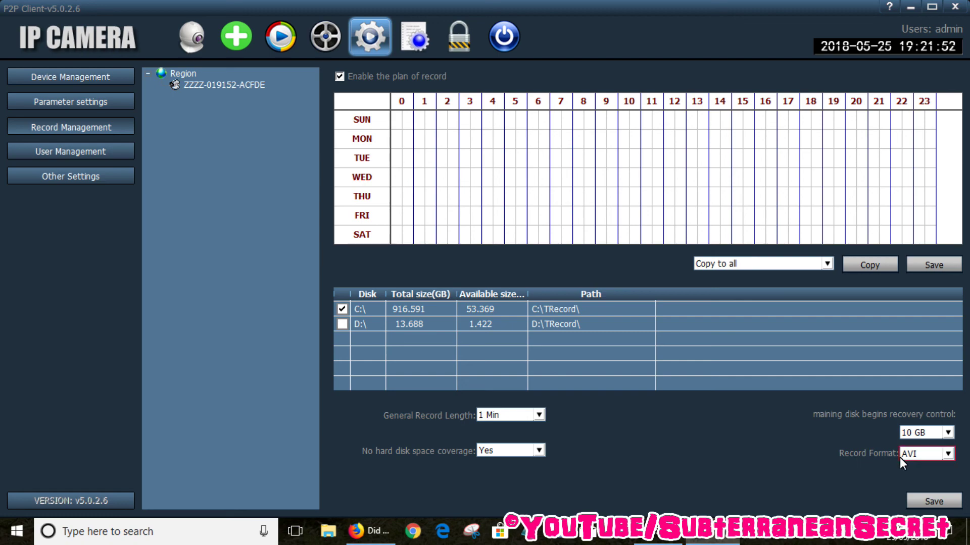
key(XF86AudioLowerVolume)
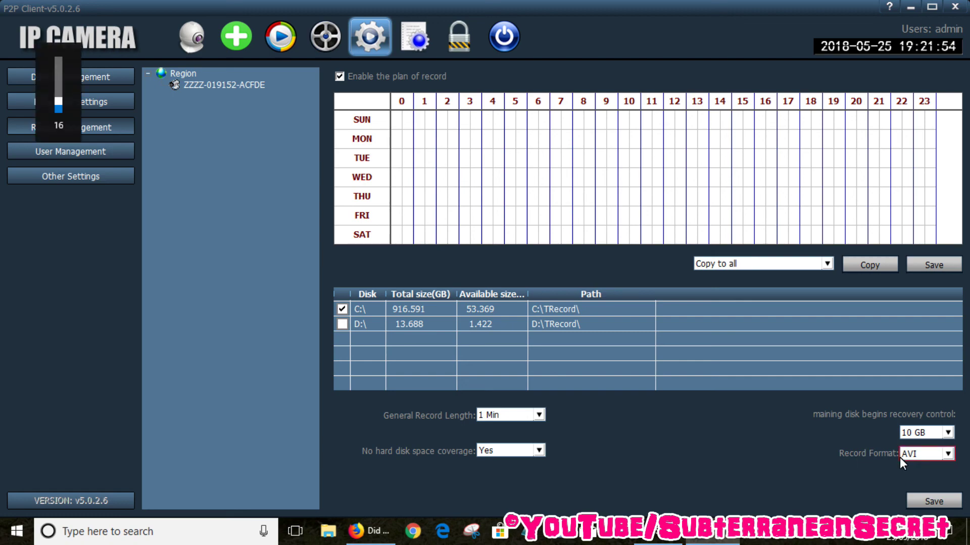